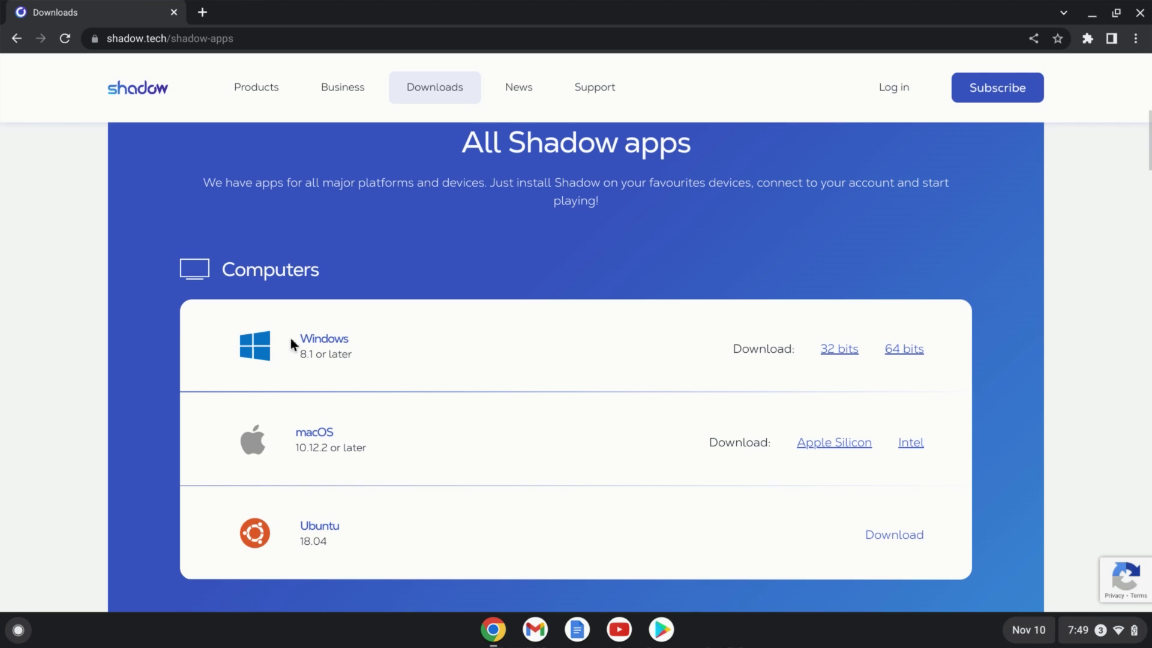
scroll(291, 343, "down", 5)
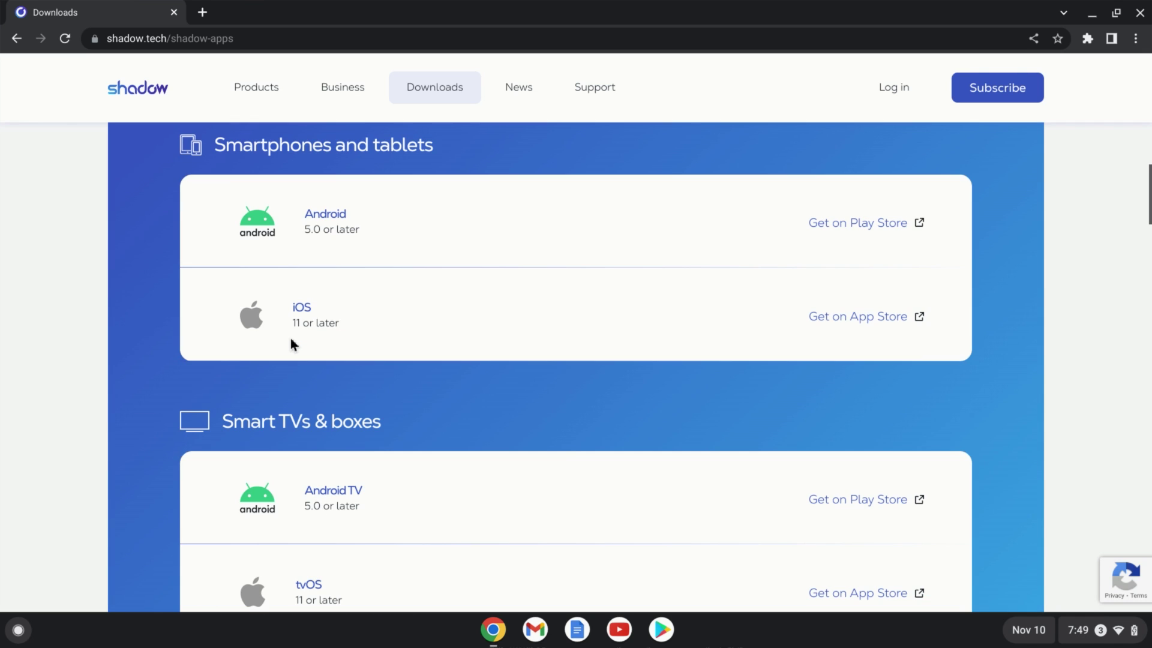
scroll(291, 344, "down", 2)
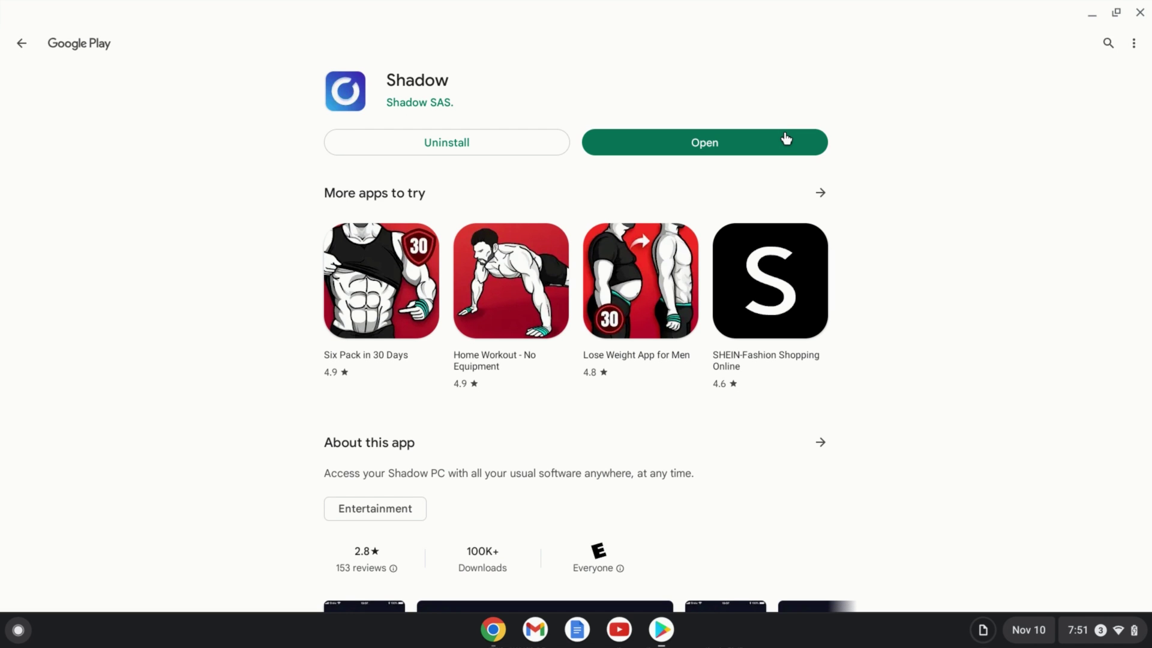
Open the installed Shadow app, sign in through the browser, and start Shadow.
left_click(784, 140)
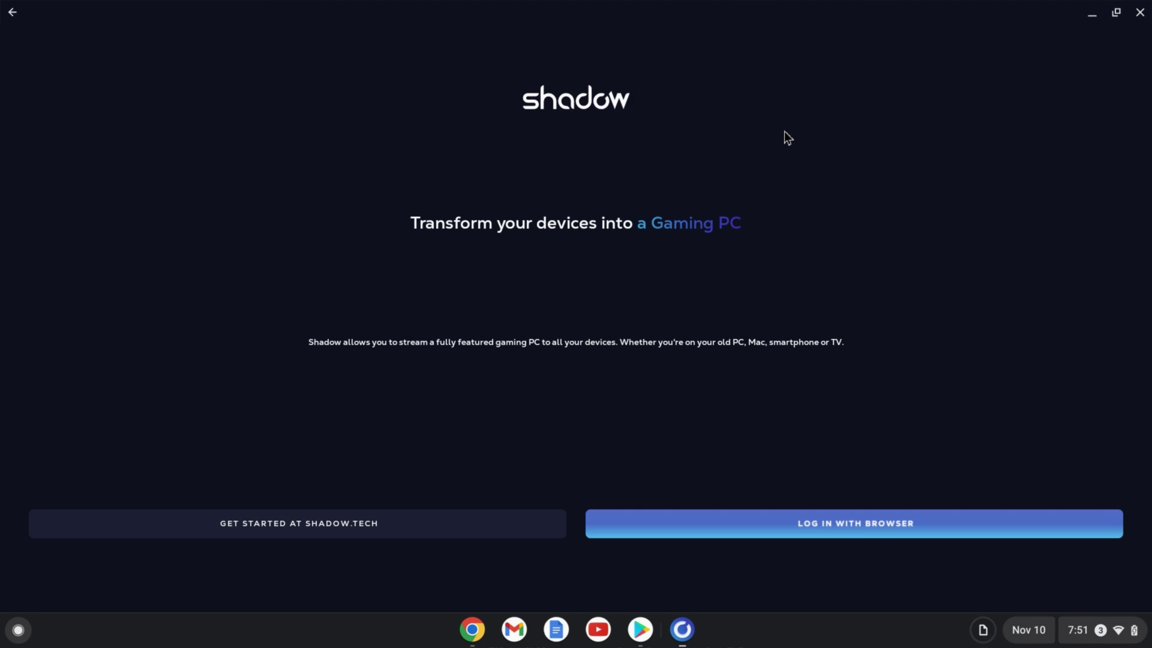
left_click(915, 524)
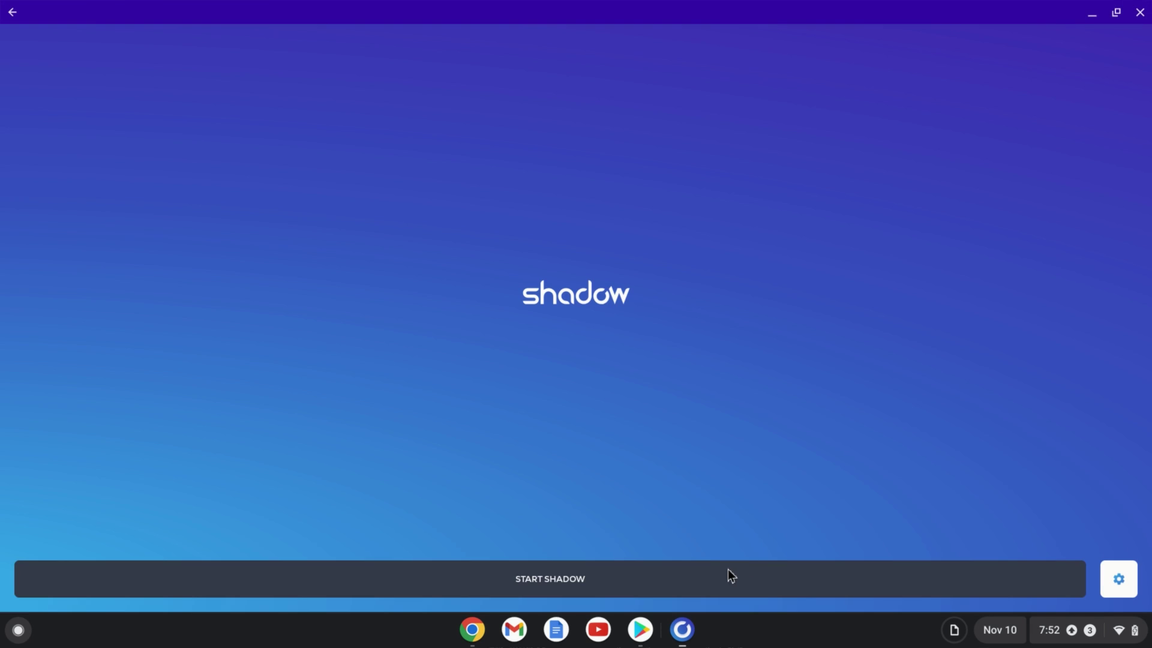
left_click(738, 567)
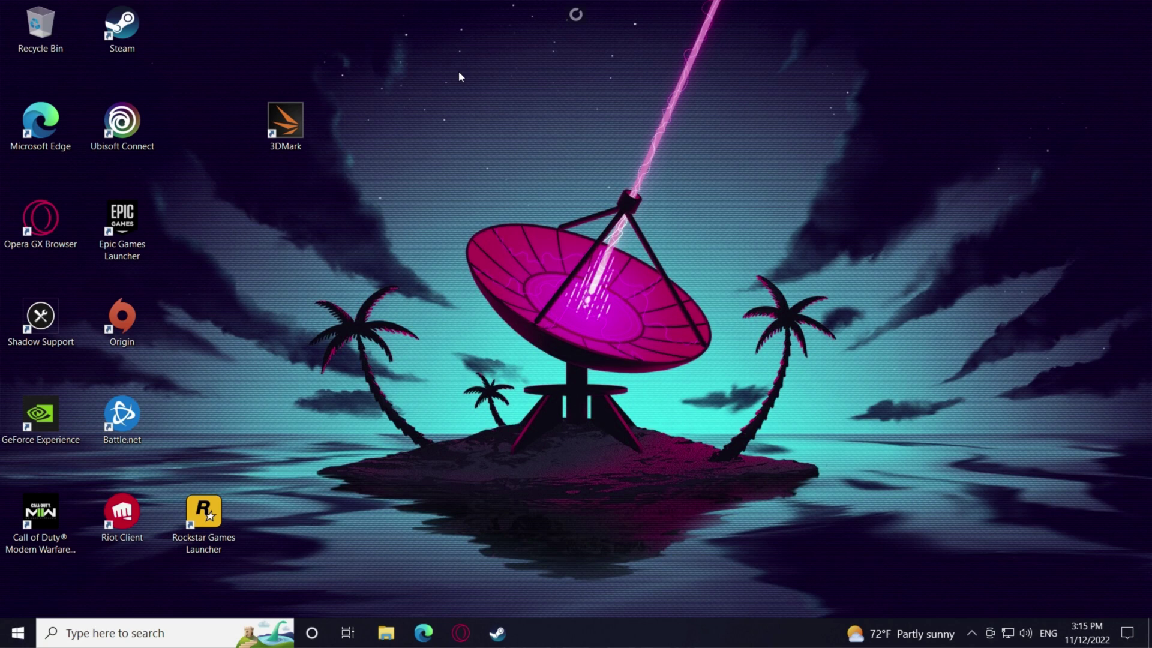
Check the Shadow overlay's streaming settings, raise the volume, and play The Division 2.
key("ctrl+alt+o")
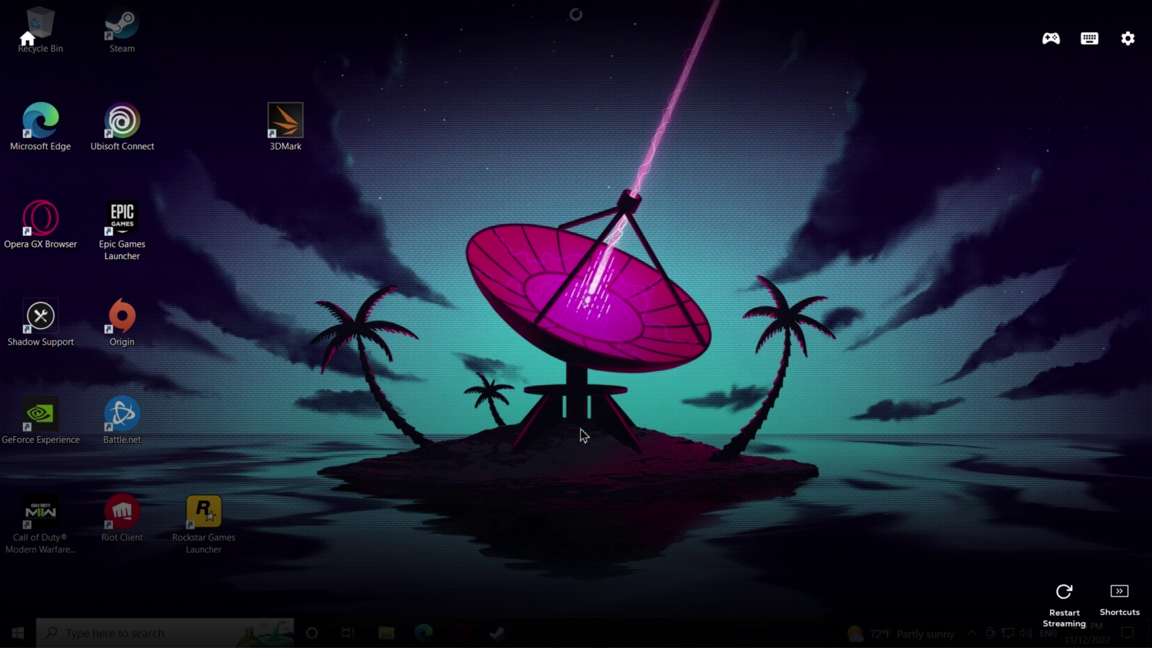
left_click(1128, 39)
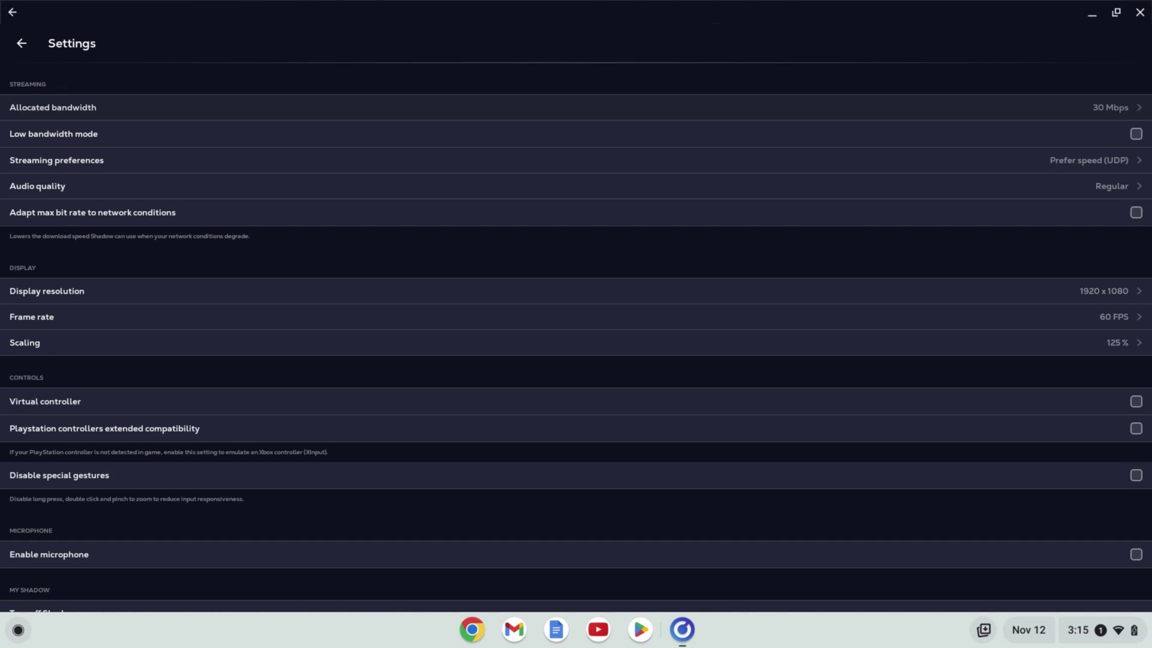
key("XF86AudioRaiseVolume")
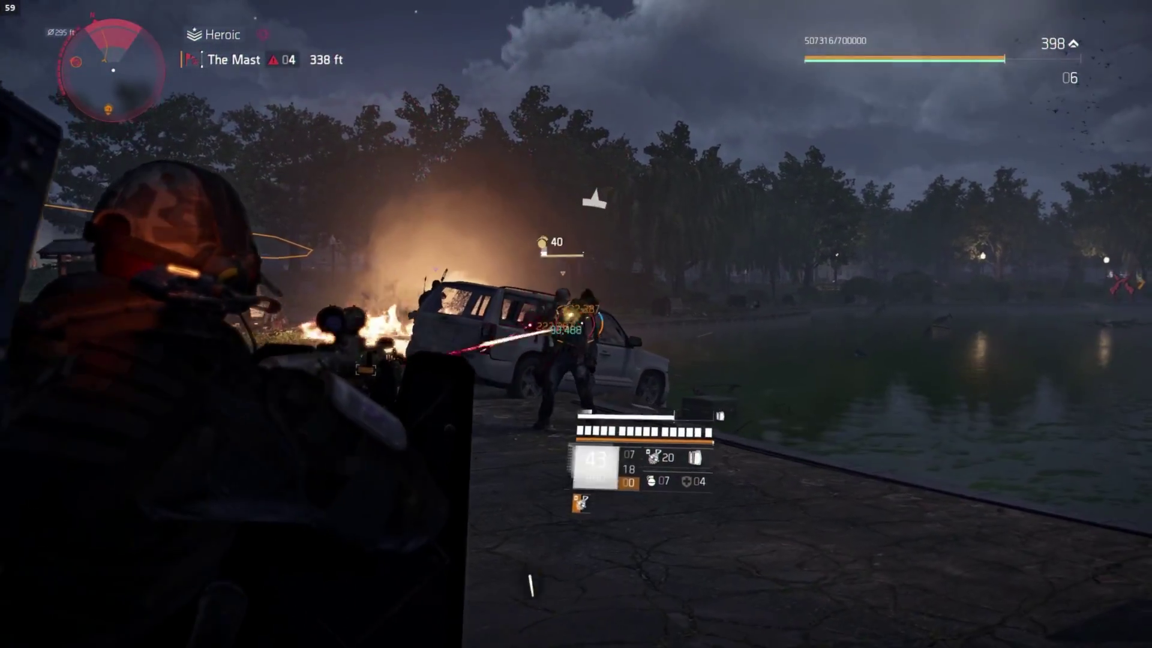
left_click(576, 324)
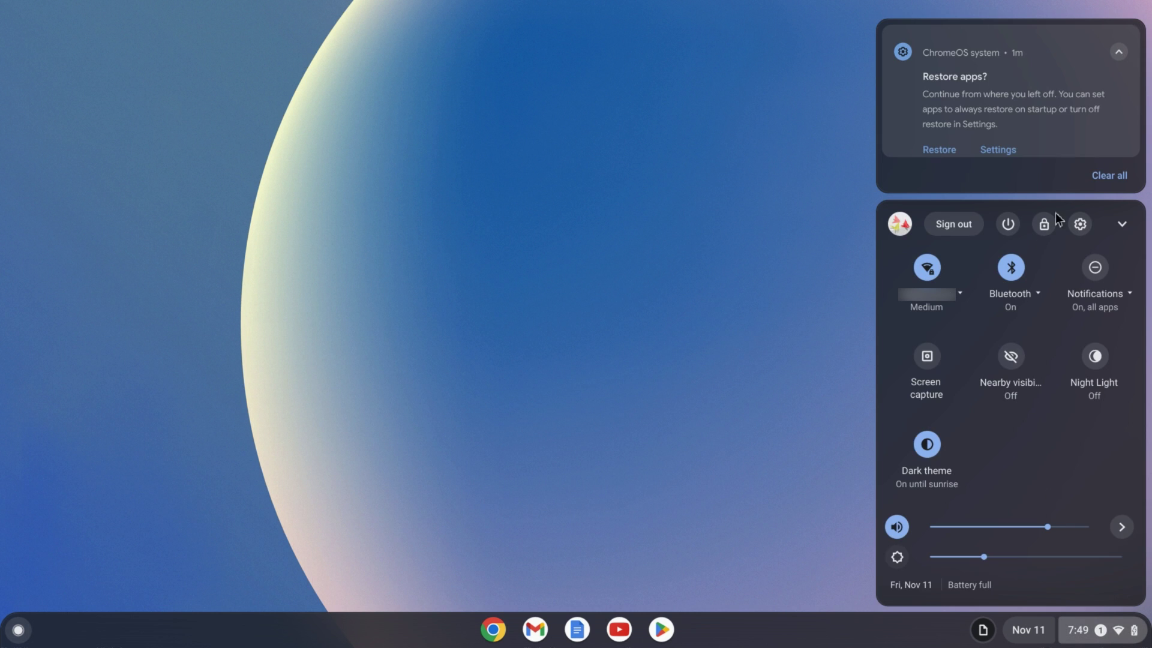
Turn on the Linux development environment under Settings > Advanced > Developers and start installing.
left_click(1082, 224)
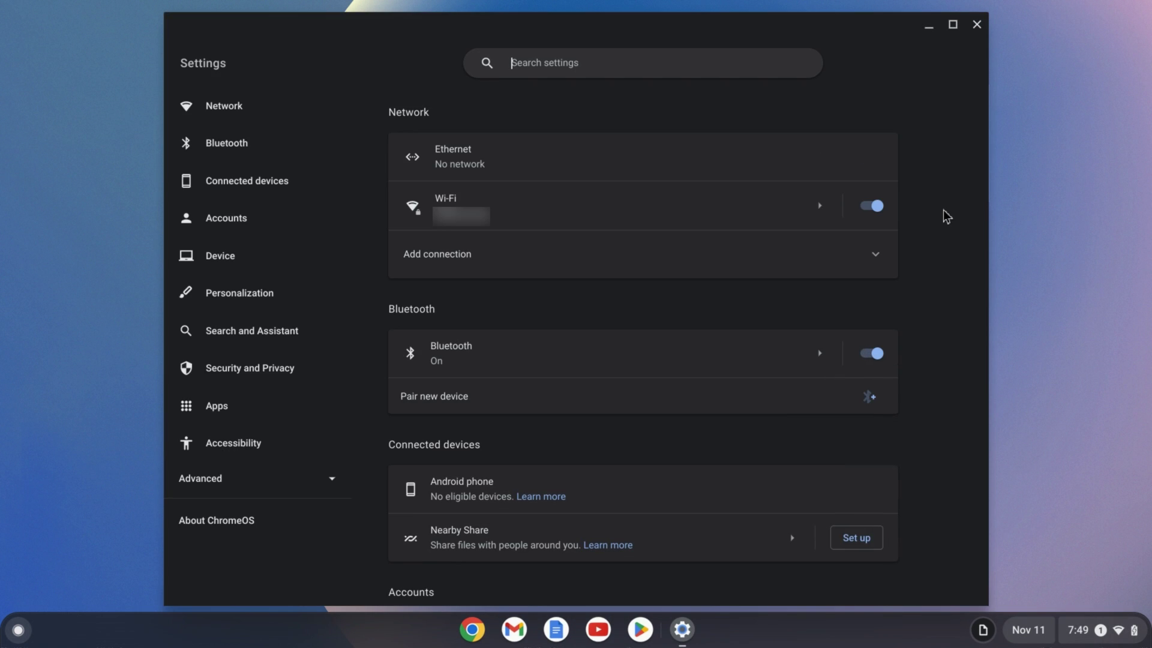
left_click(257, 477)
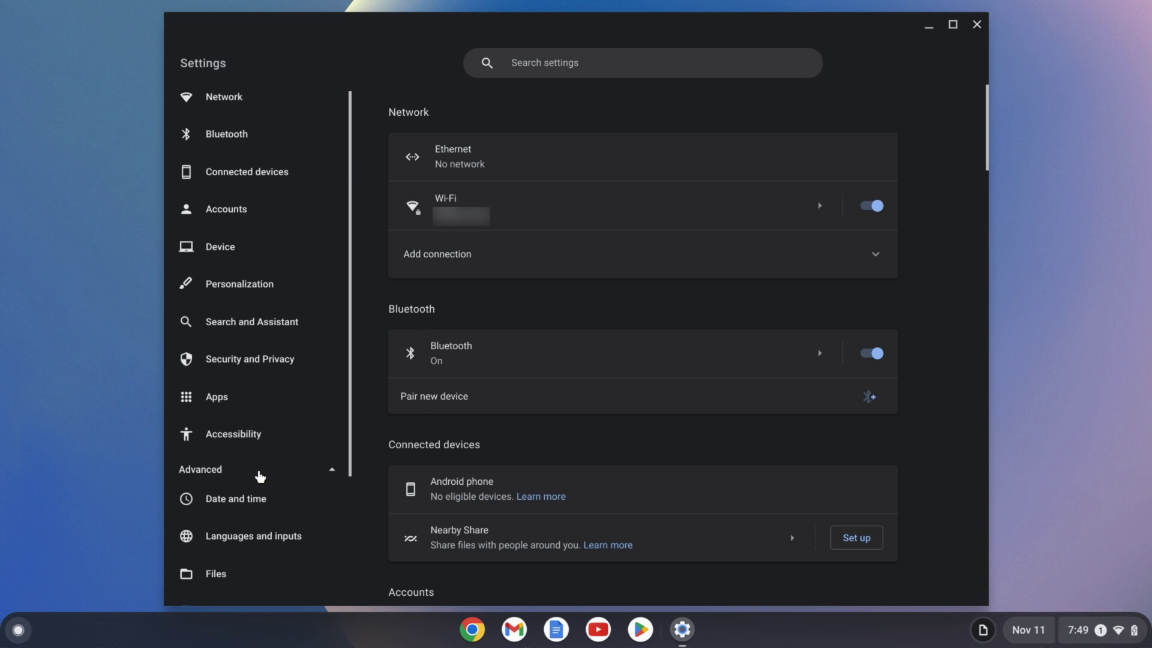
left_click(260, 536)
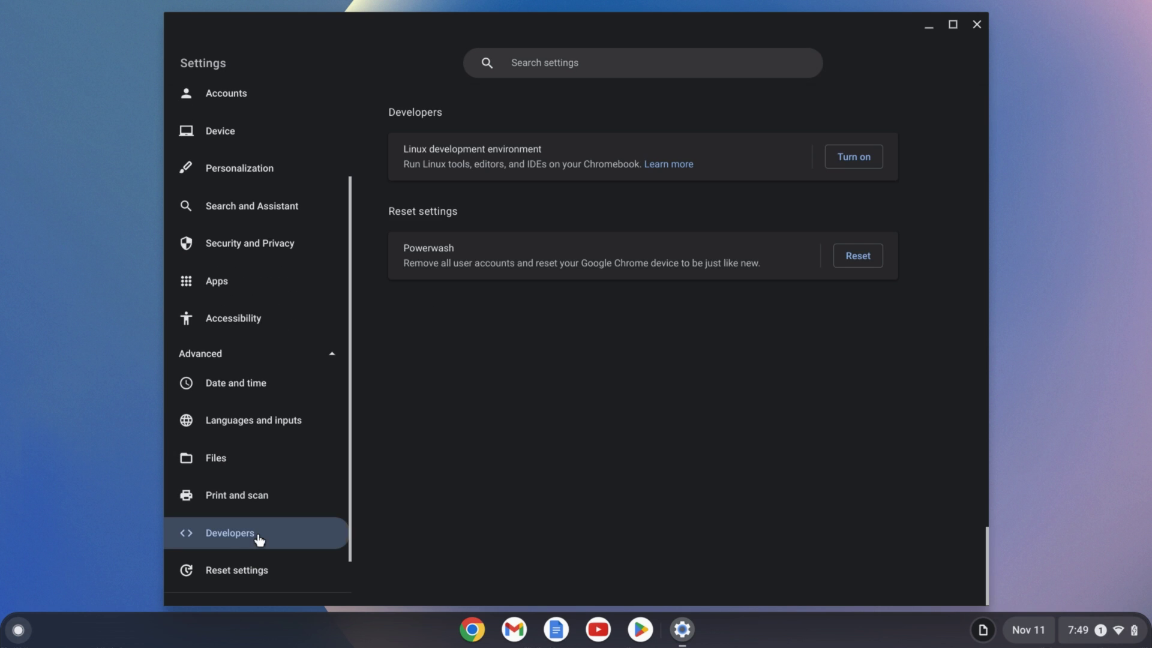
left_click(872, 158)
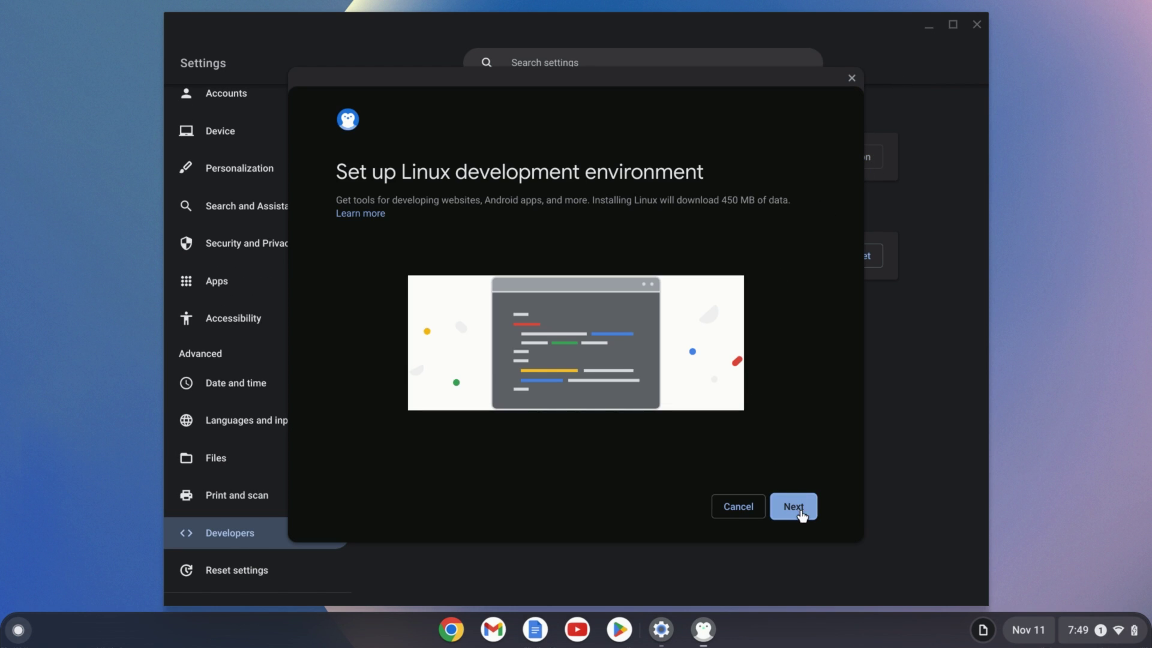
left_click(797, 512)
type("sudo apt update")
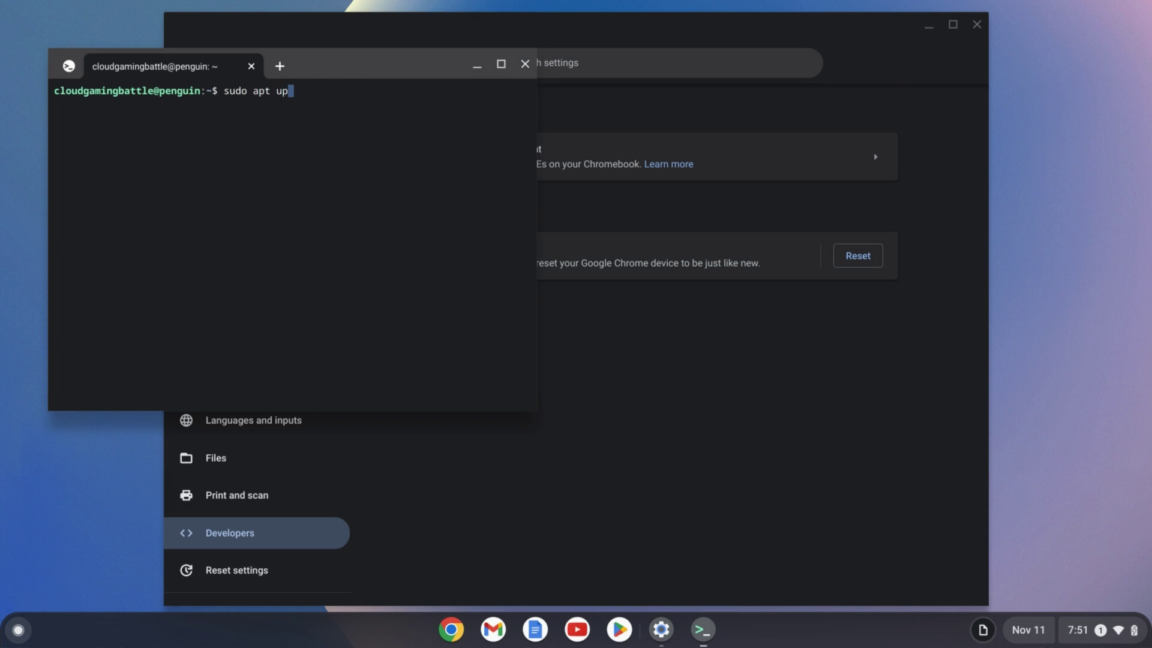
Update apt and install the required libraries and MenuLibre.
key("Return")
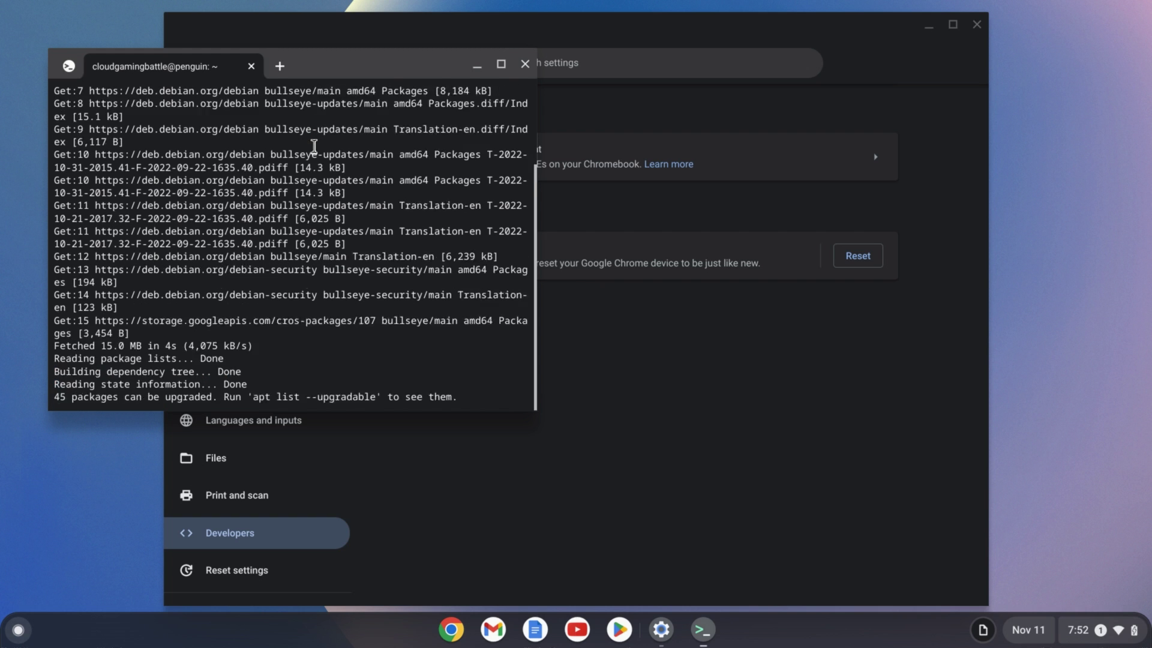
type("sudo apt install libnss3 libva-glx2 libva-wayland2 libgles-dev menulibre")
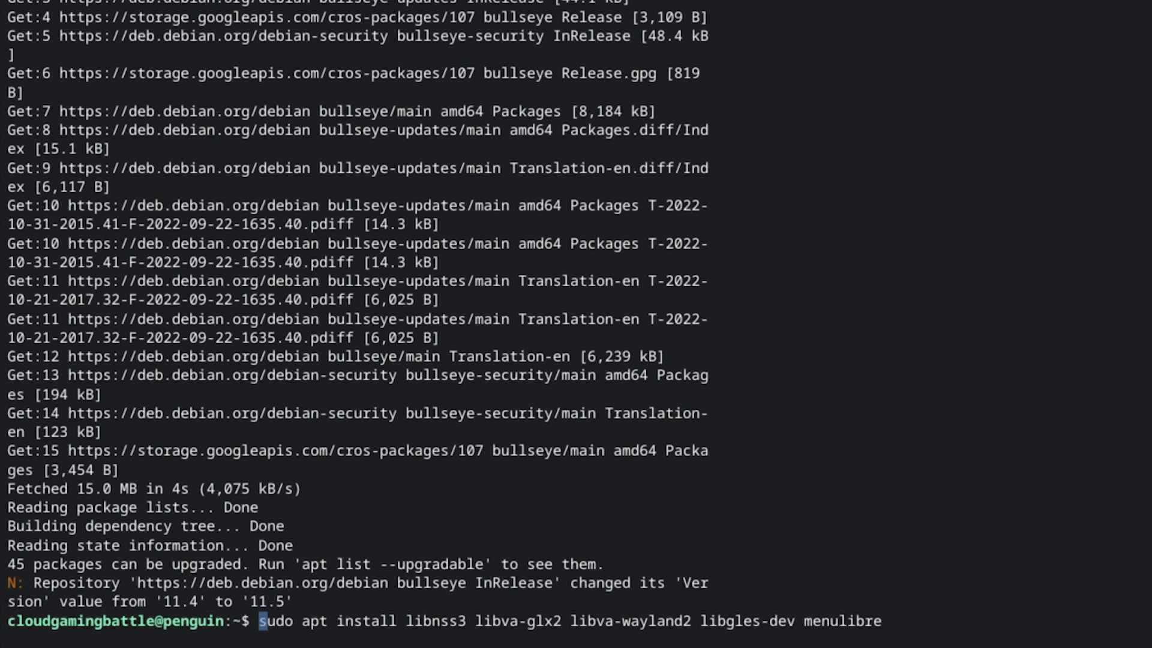
key("Return")
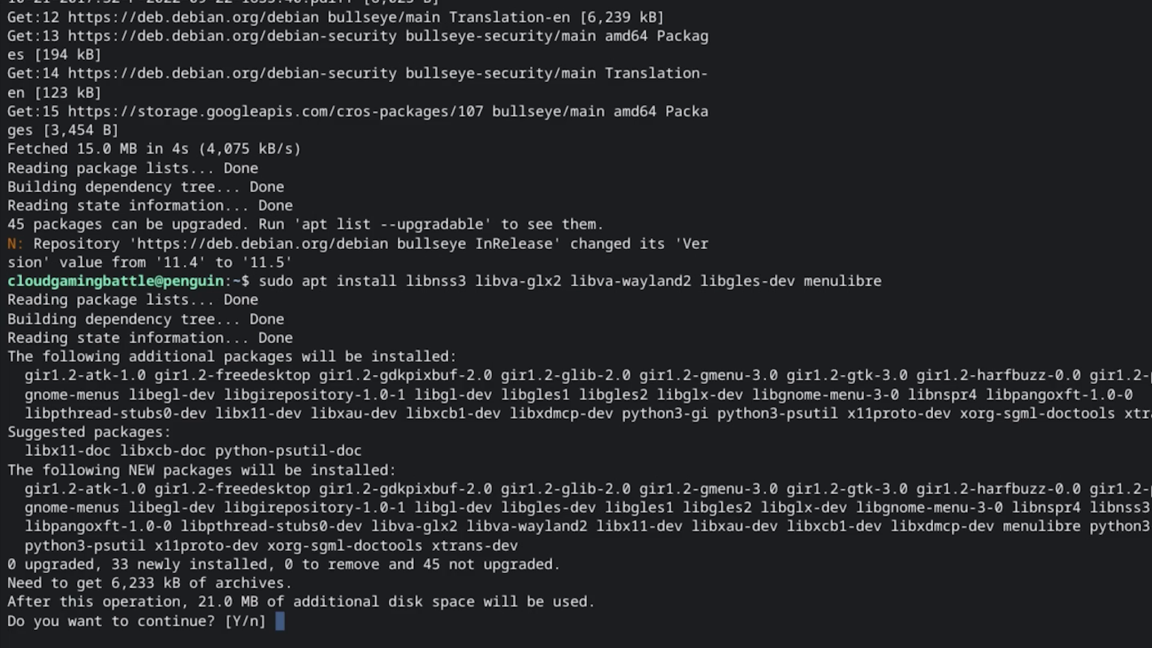
type("y")
key("Return")
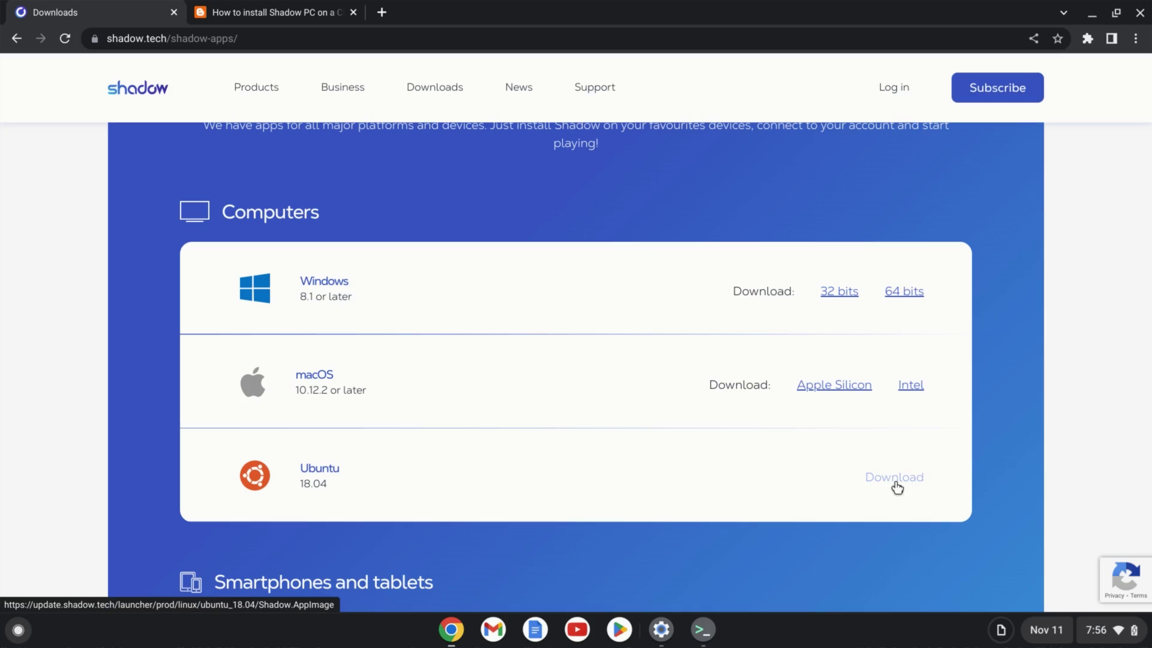
Download Shadow.AppImage with wget, chmod it 755, and run it with --disable-framerate-limit.
right_click(897, 488)
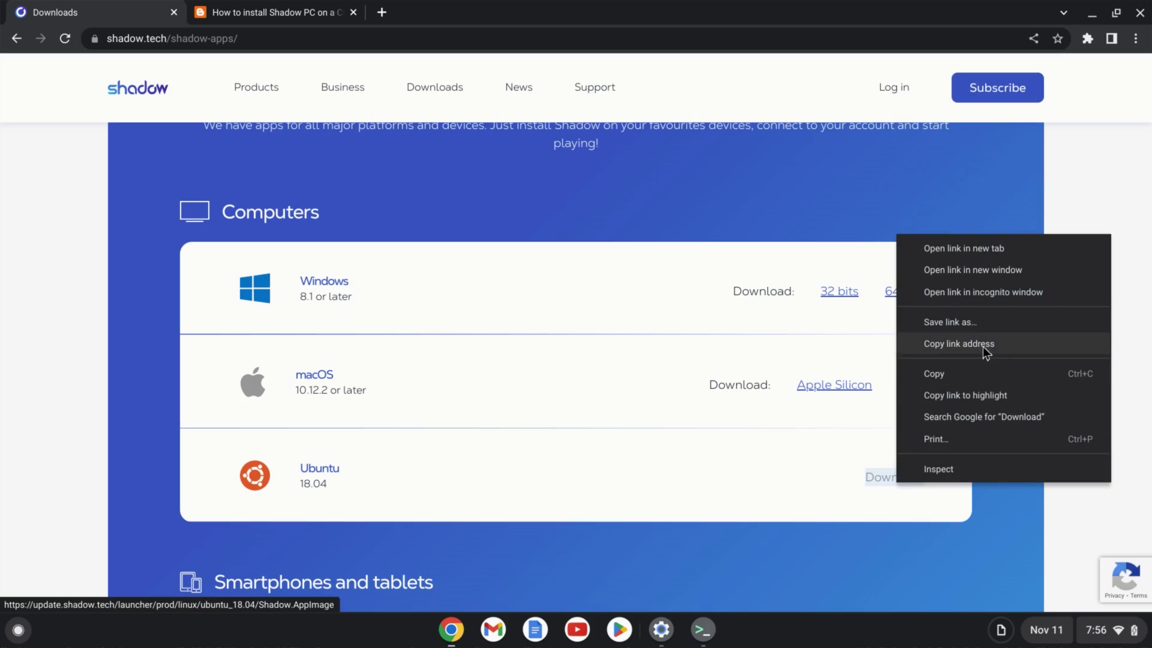
left_click(984, 343)
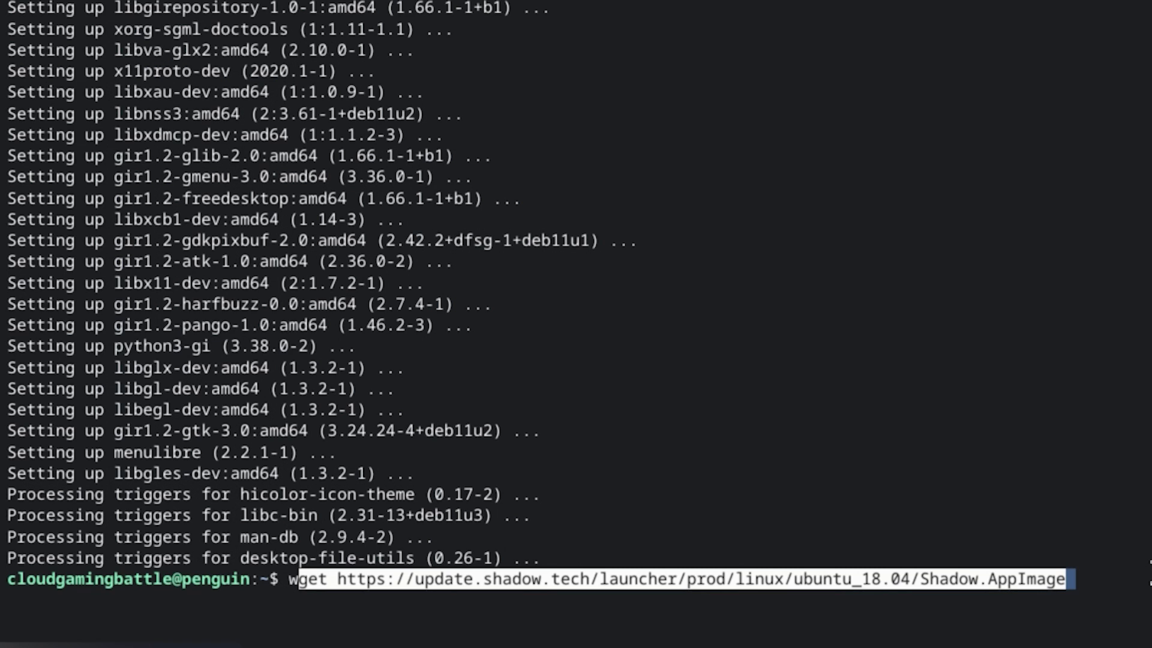
key("Return")
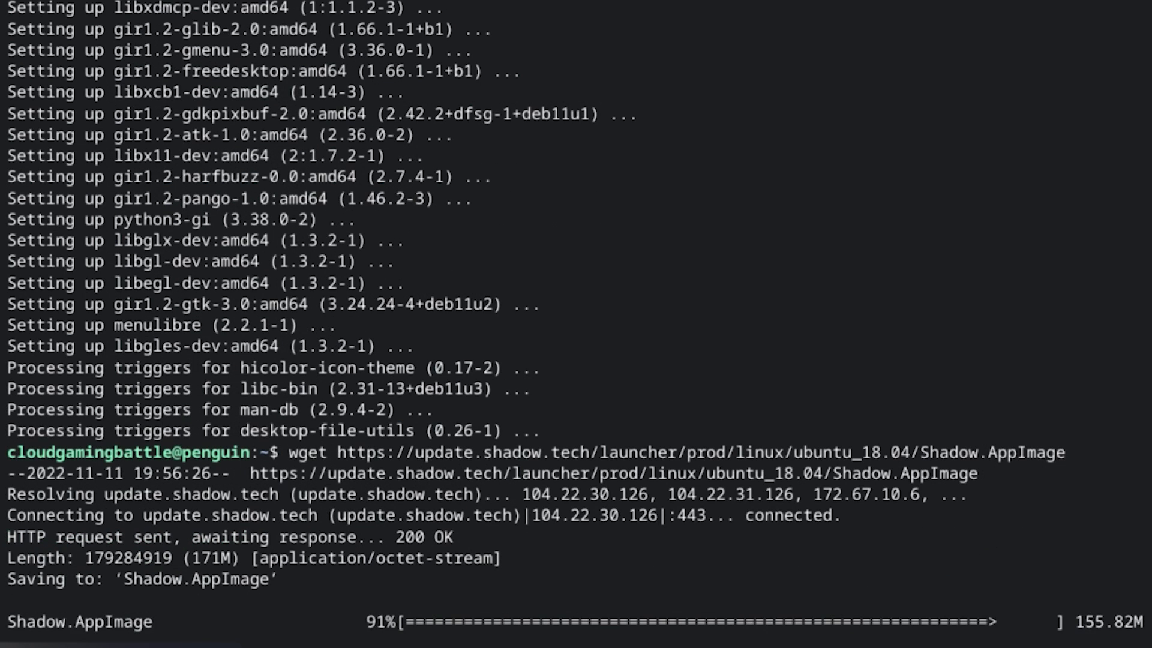
type("chmod 755 Shadow.AppImage")
key("Return")
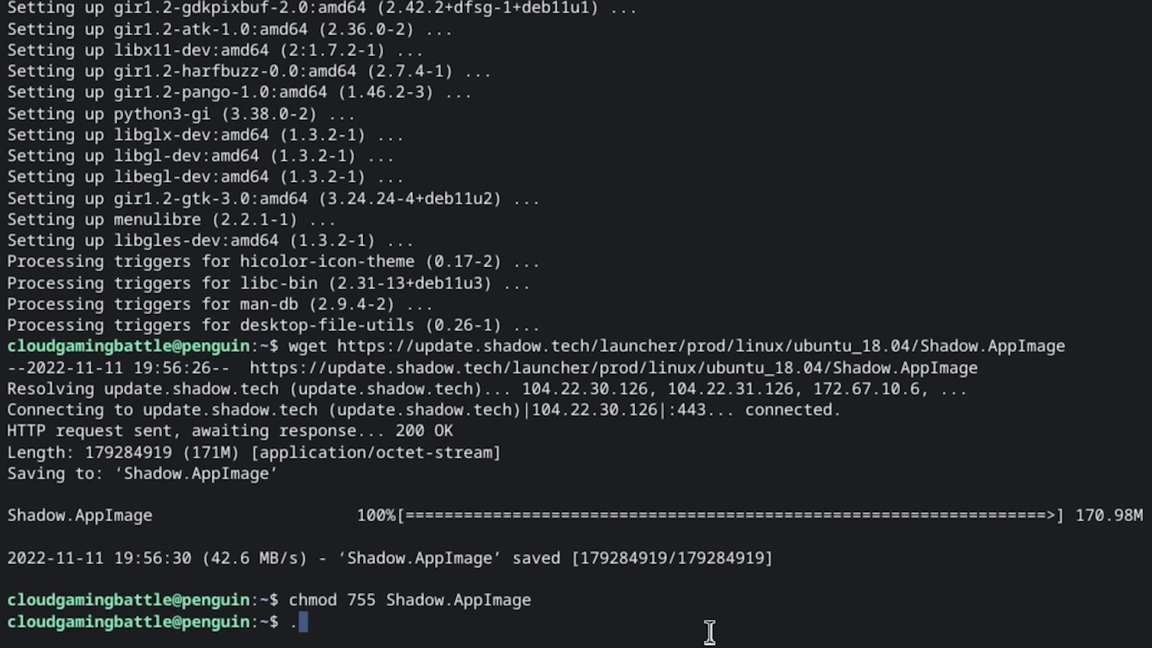
type("./Shadow.AppImage --disable-framerate-limit")
key("Return")
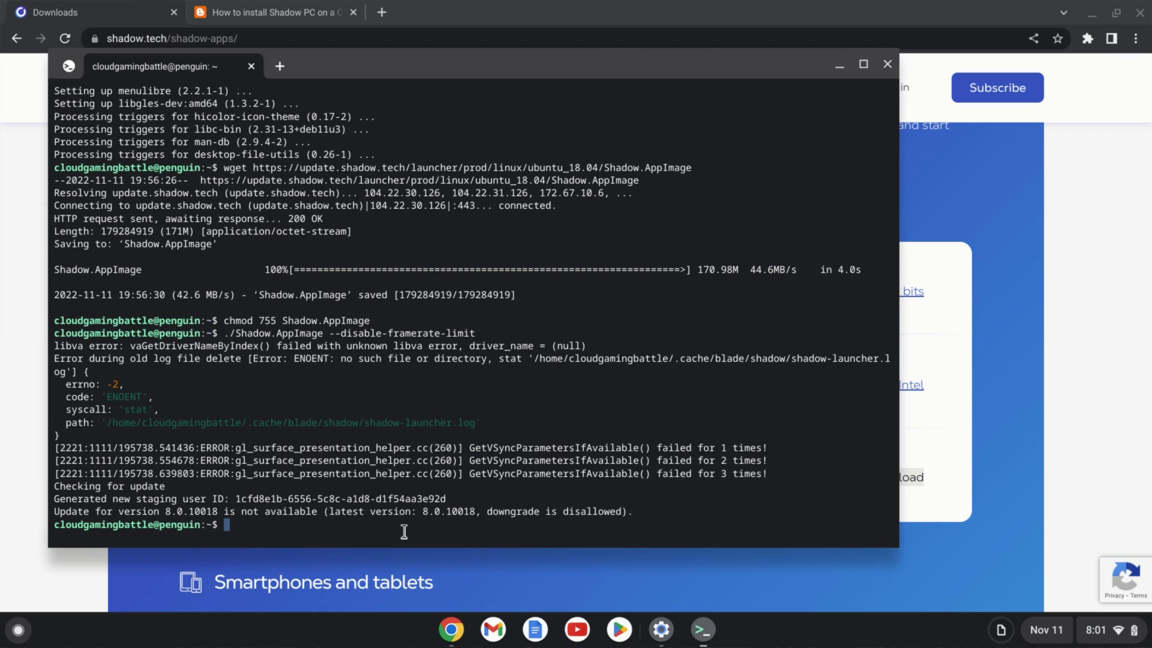
type("enulibre")
Save a 'Shadow PC' launcher under Internet in MenuLibre that runs ~/Shadow.AppImage.
key("Return")
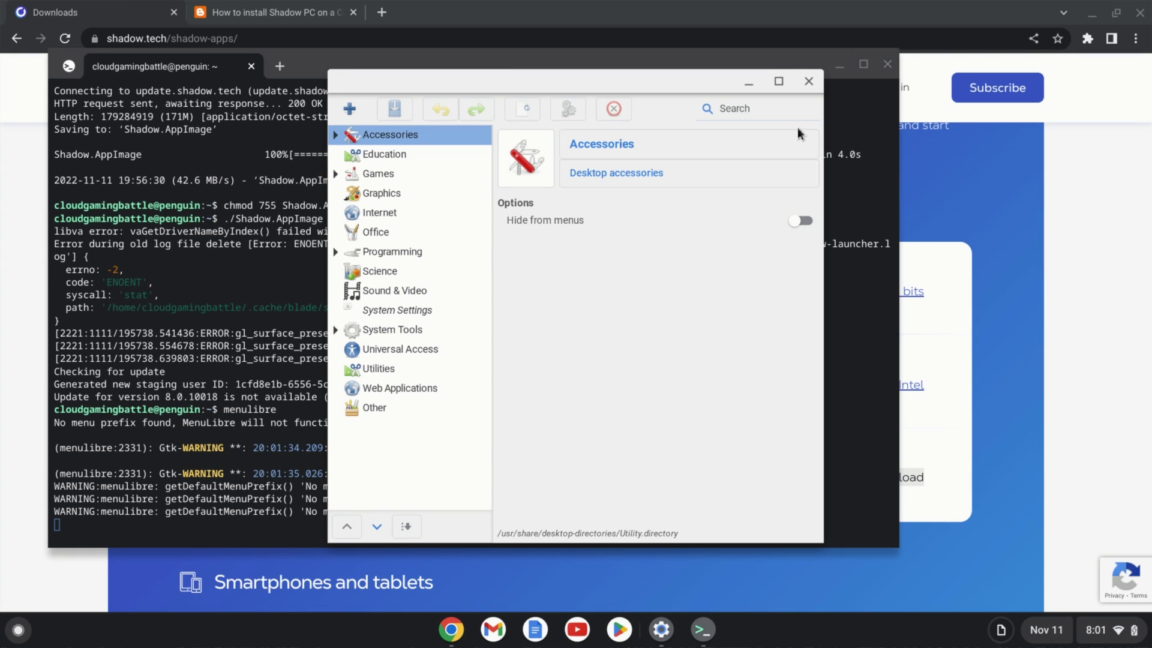
left_click(365, 213)
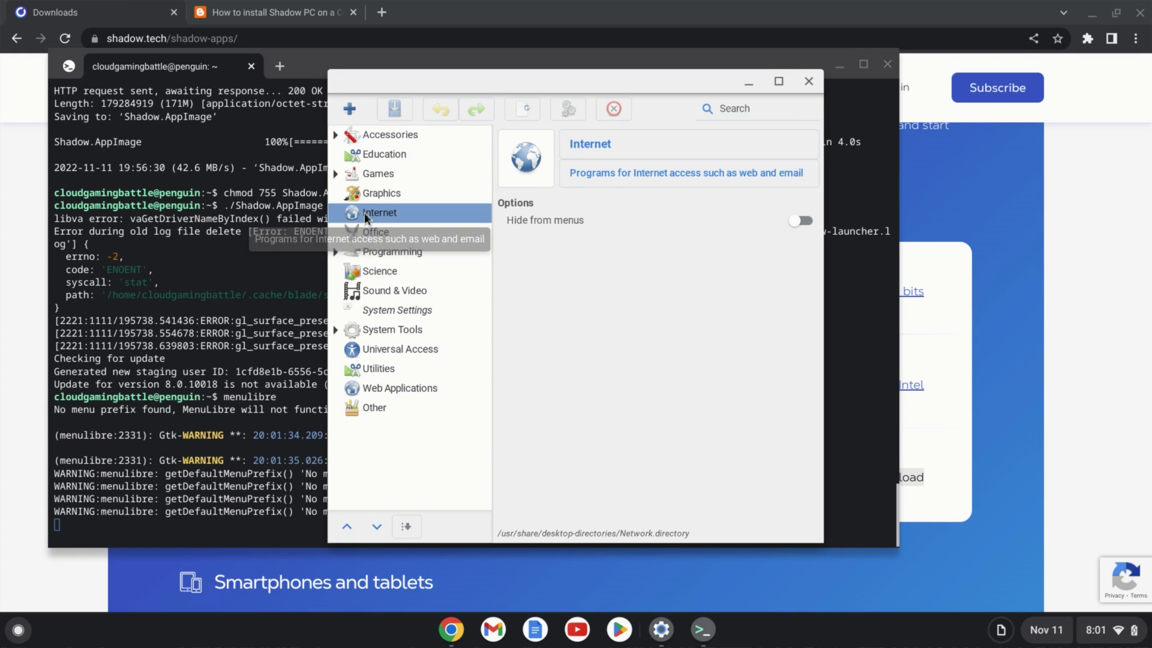
left_click(355, 111)
left_click(372, 136)
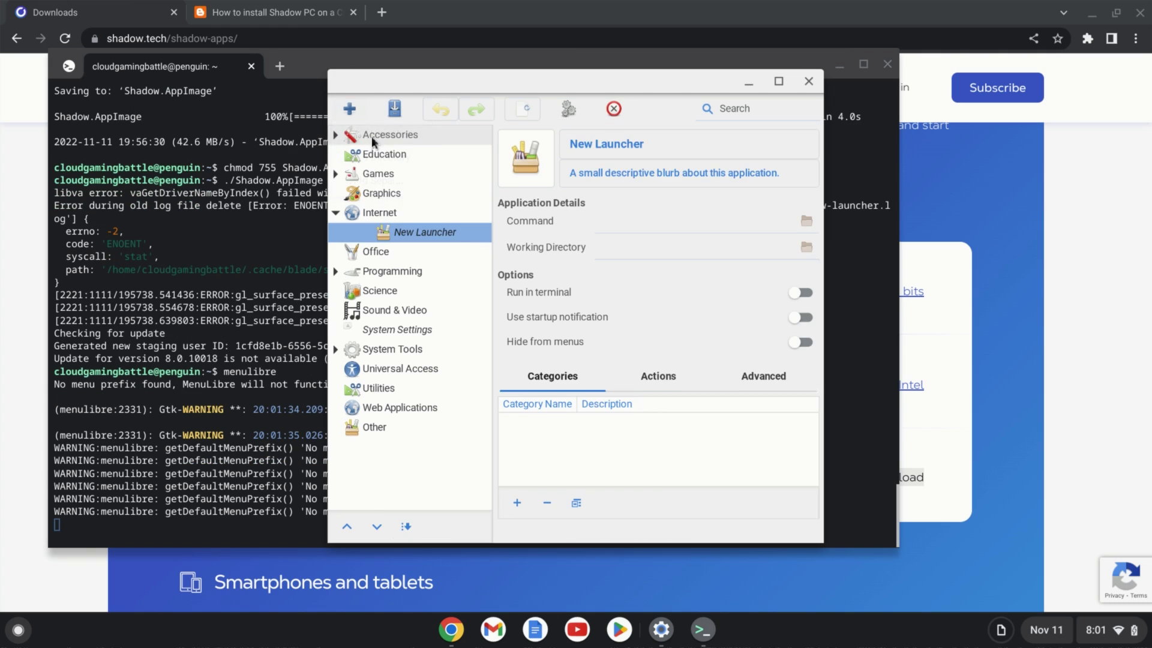
type("Shadow PC")
key("Tab")
type("Run Cloud PC from Shadow.tech")
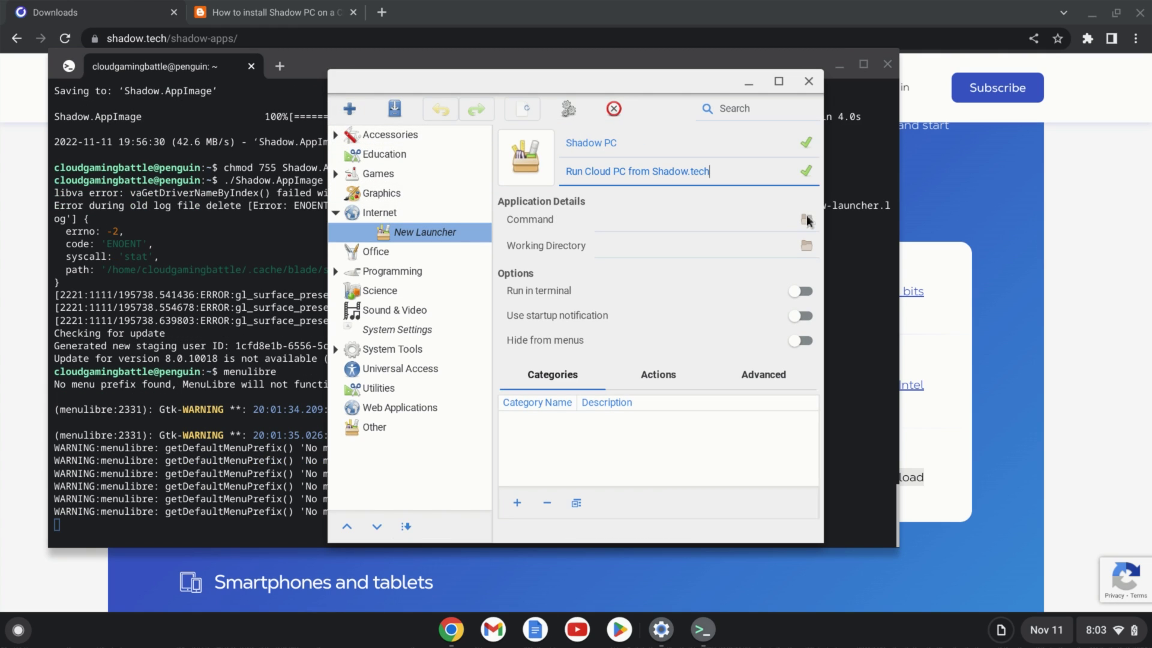
left_click(807, 221)
left_click(199, 77)
left_click(320, 98)
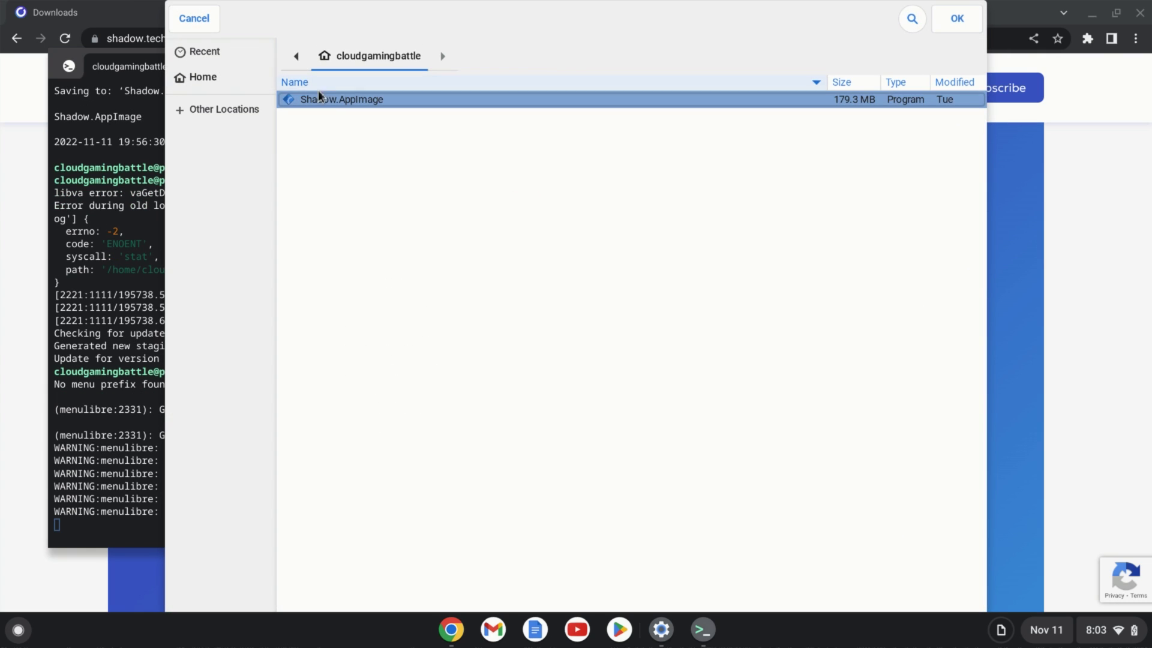
double_click(338, 99)
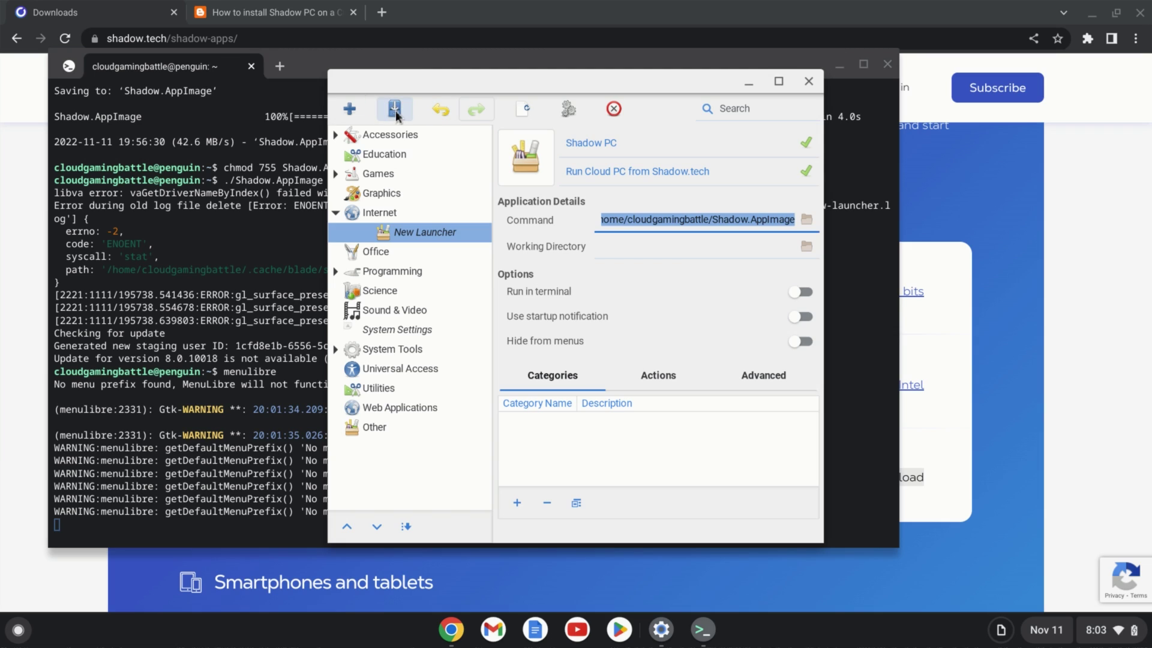
left_click(395, 111)
Close MenuLibre and the Terminal window.
left_click(809, 81)
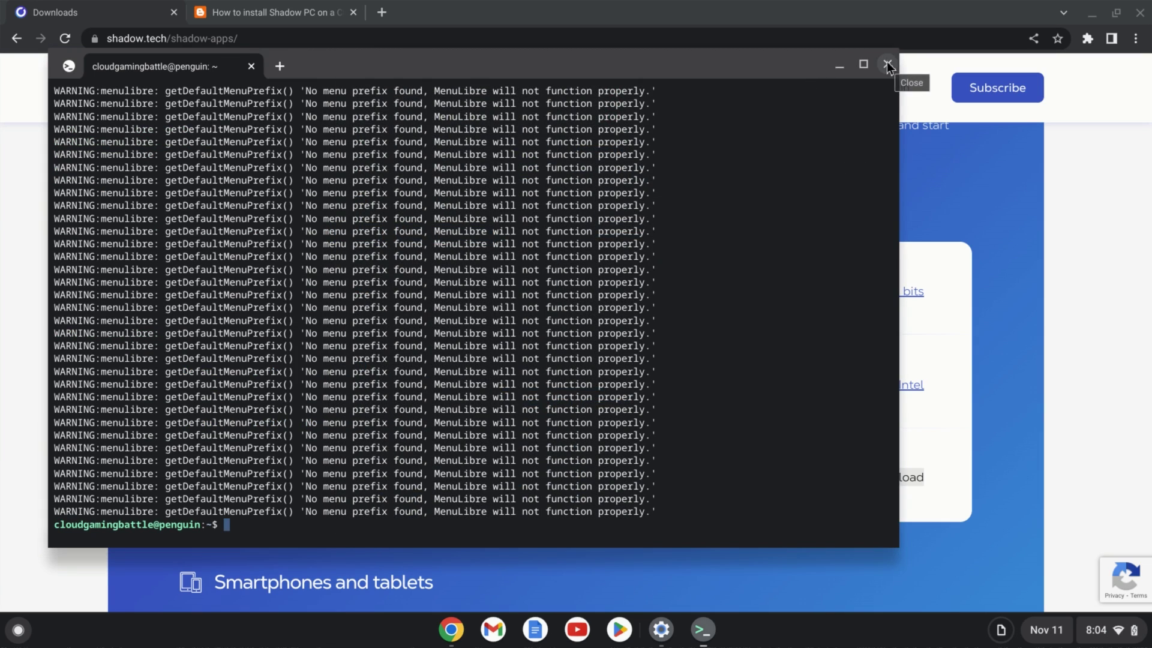
left_click(887, 68)
left_click(602, 147)
Launch Shadow from its new penguin launcher and start the cloud PC session.
key("super")
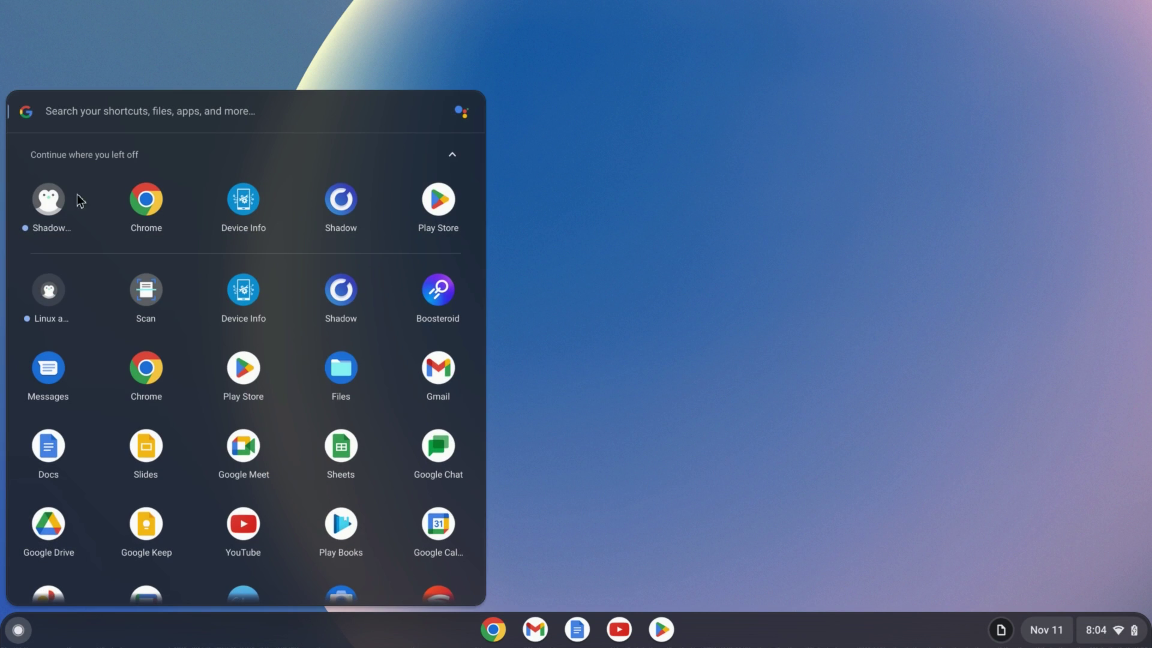
left_click(46, 202)
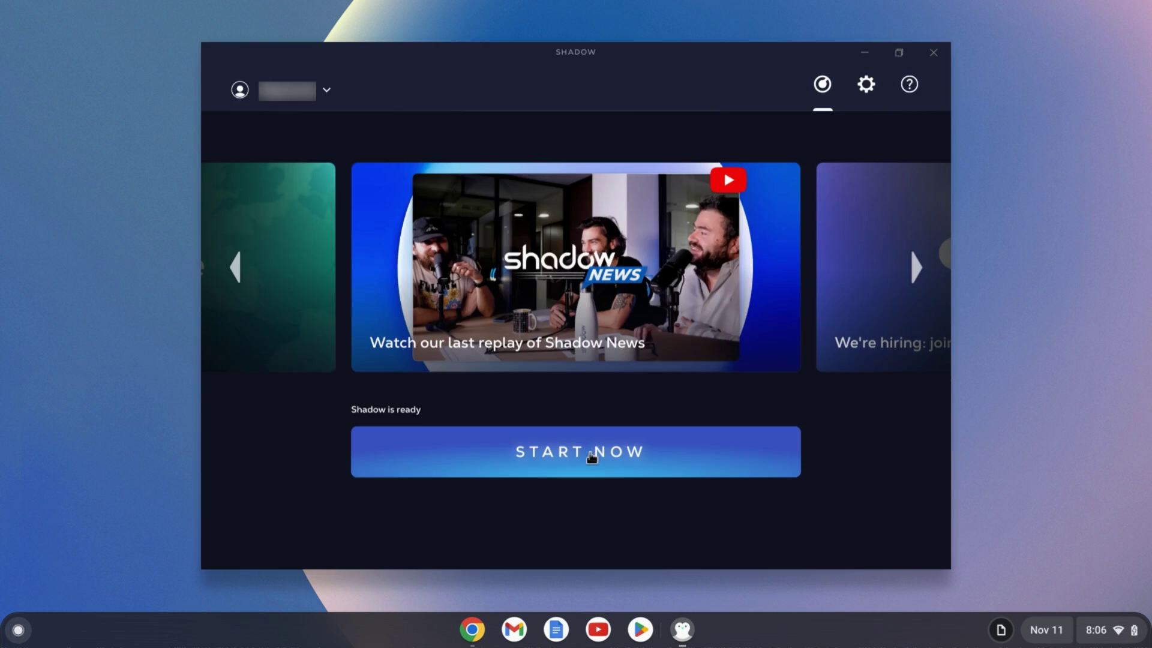
left_click(592, 458)
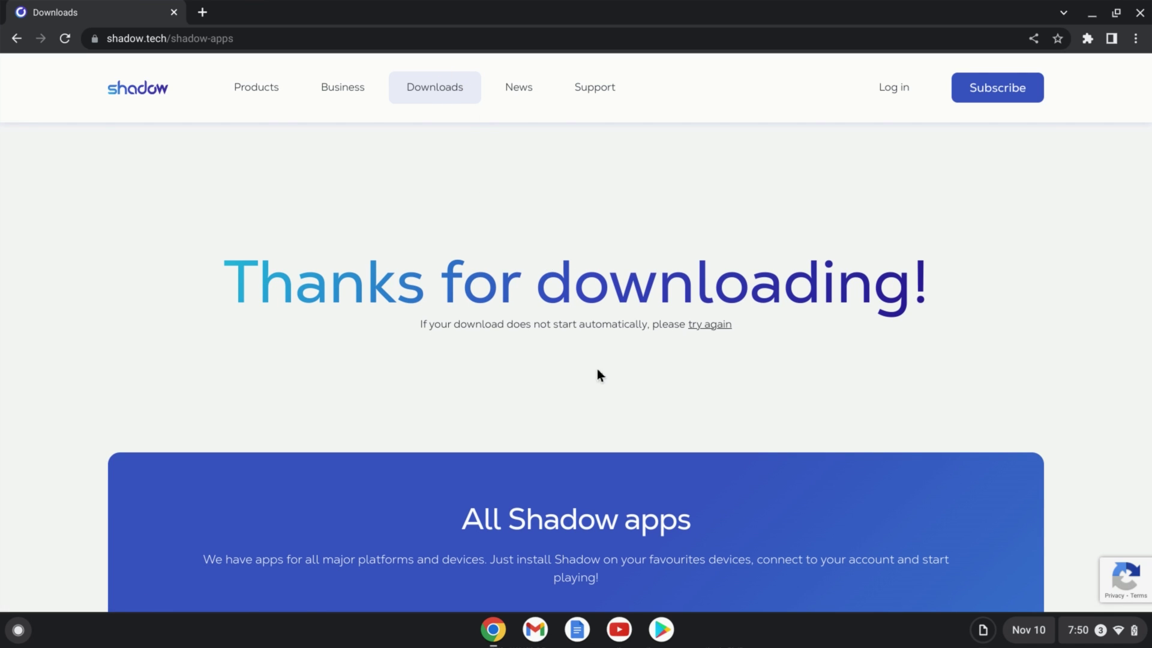
scroll(597, 373, "down", 2)
scroll(589, 368, "down", 2)
scroll(586, 364, "down", 3)
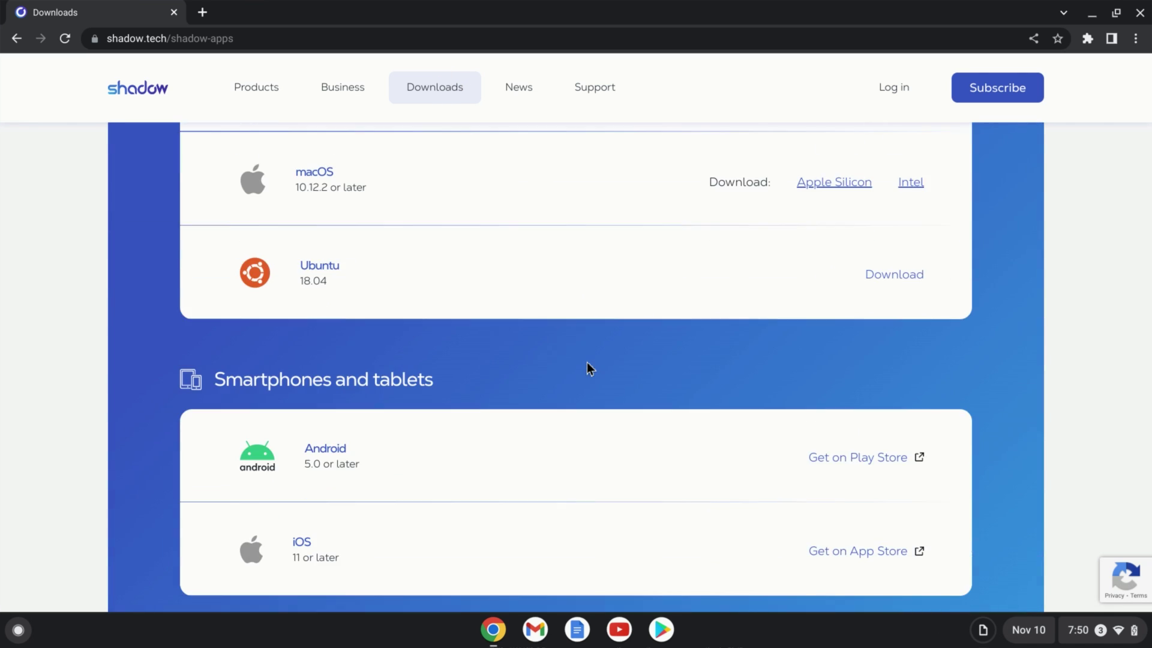